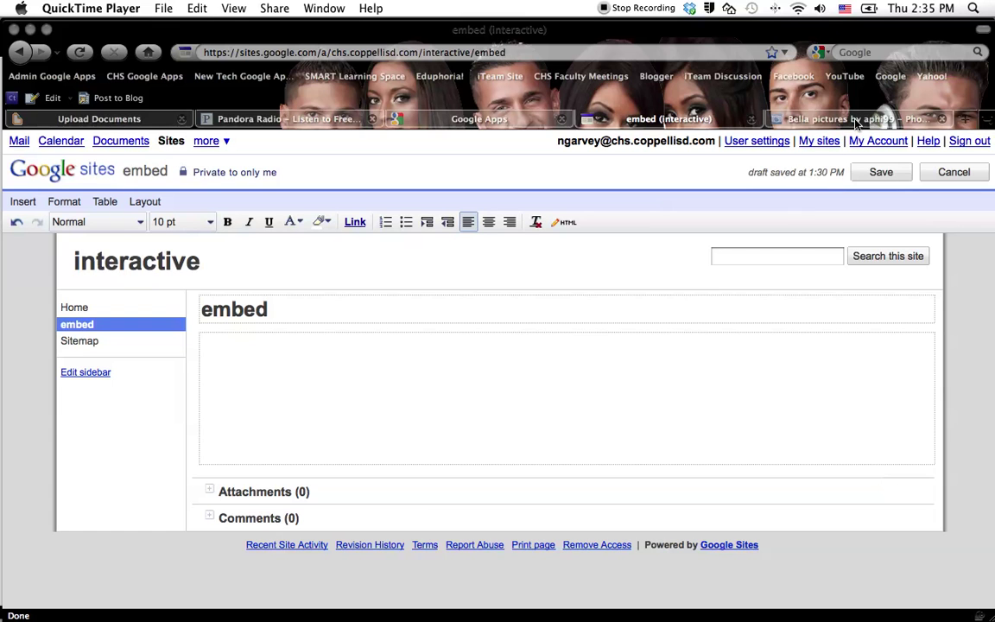
- Switch to the Photobucket album in Firefox and open the sharing options of the Bella Boo slideshow
key("super+Tab")
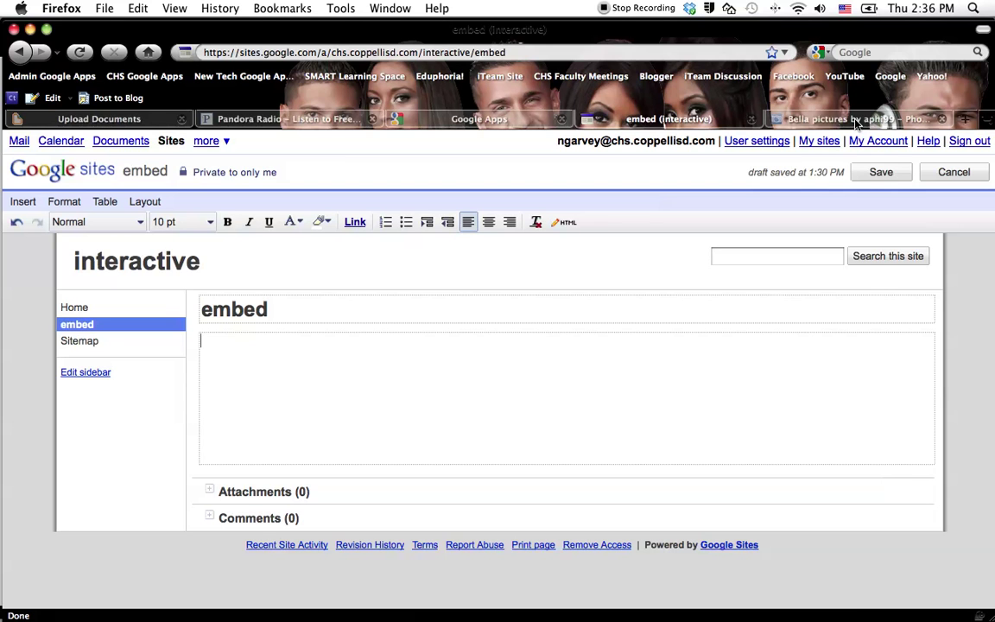
left_click(822, 121)
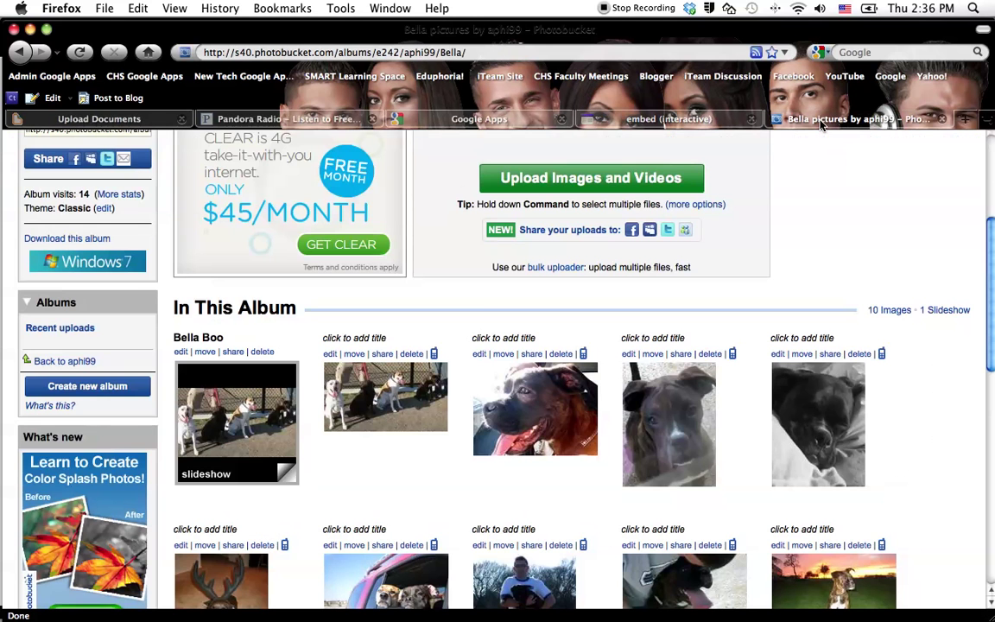
mouse_move(231, 432)
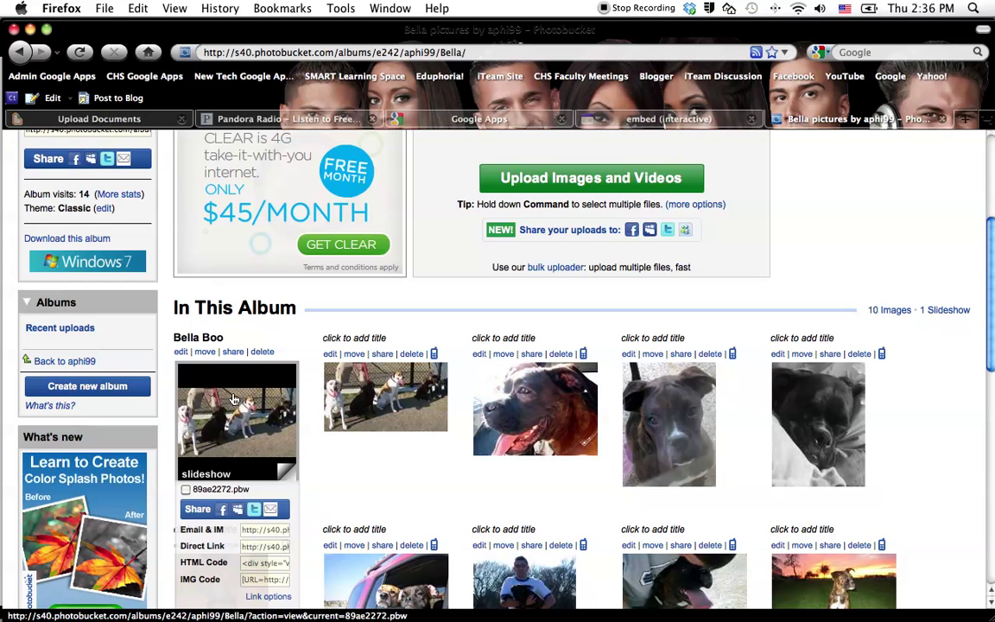
left_click(235, 354)
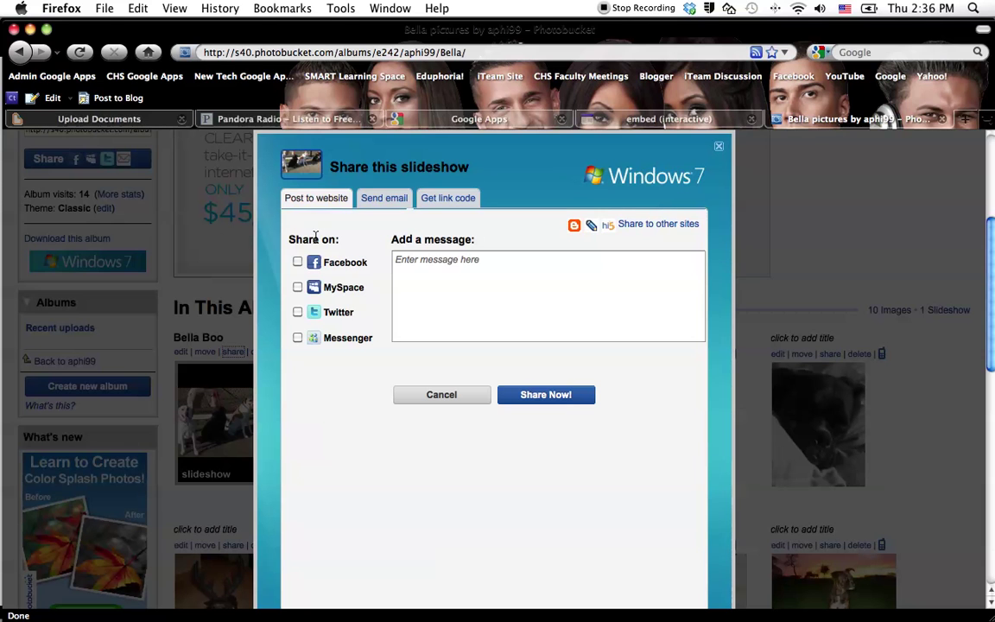
- Copy the slideshow's full-size HTML link code for websites & blogs and close the sharing dialog
left_click(450, 199)
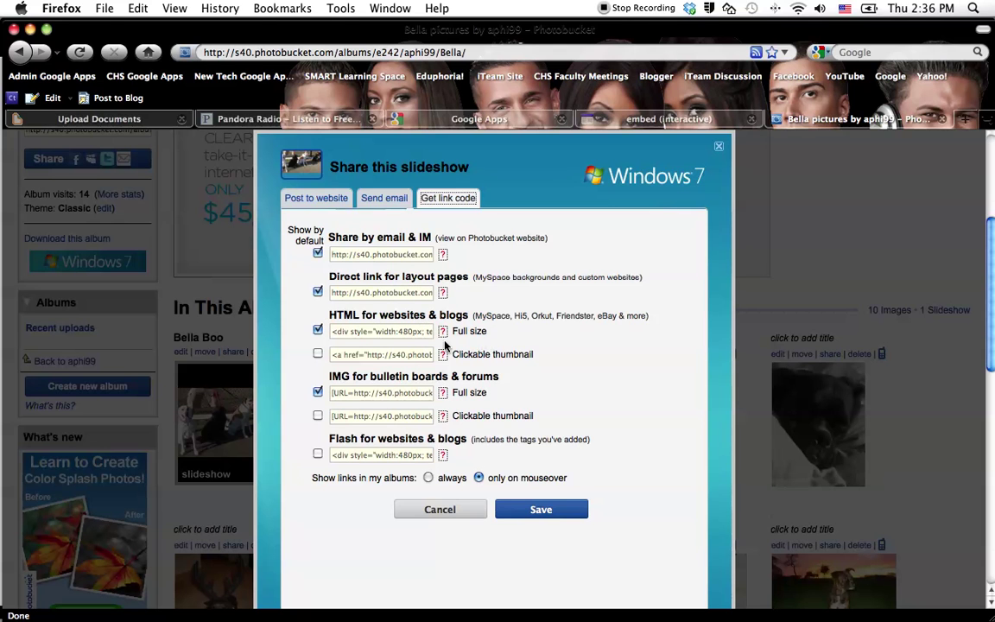
left_click(371, 332)
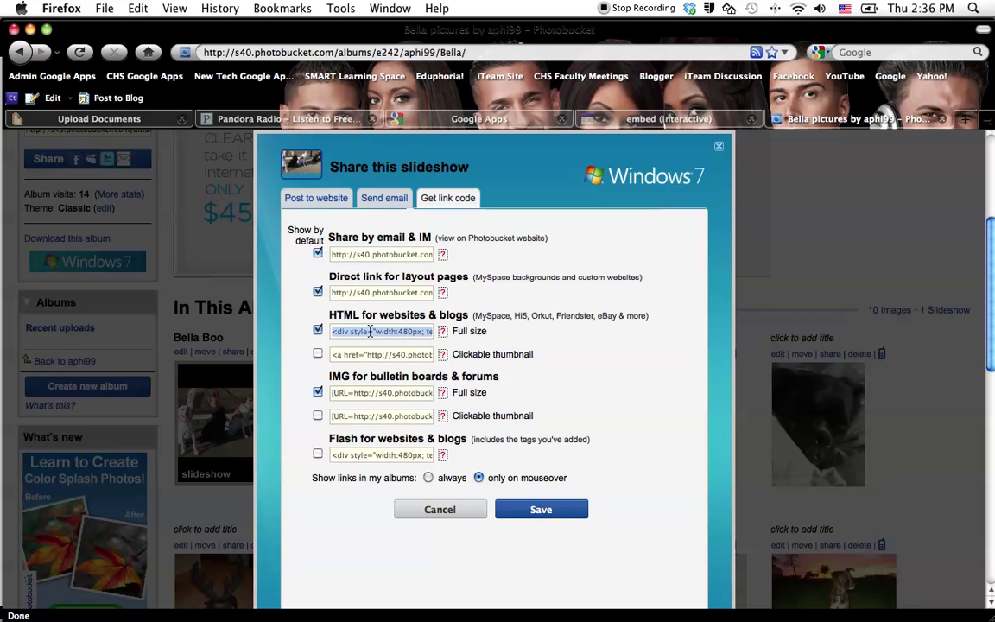
right_click(381, 332)
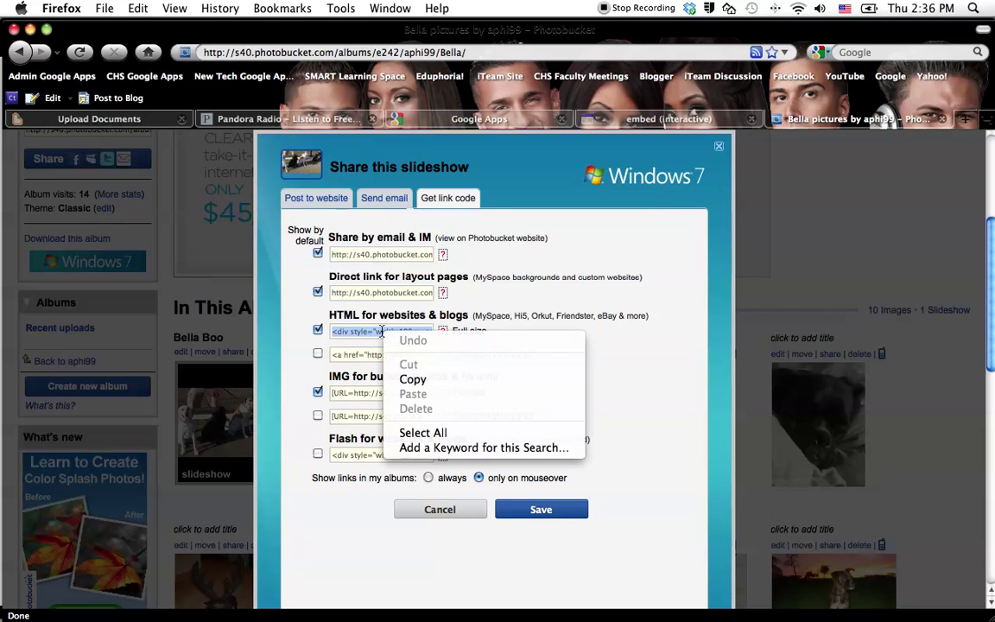
left_click(414, 380)
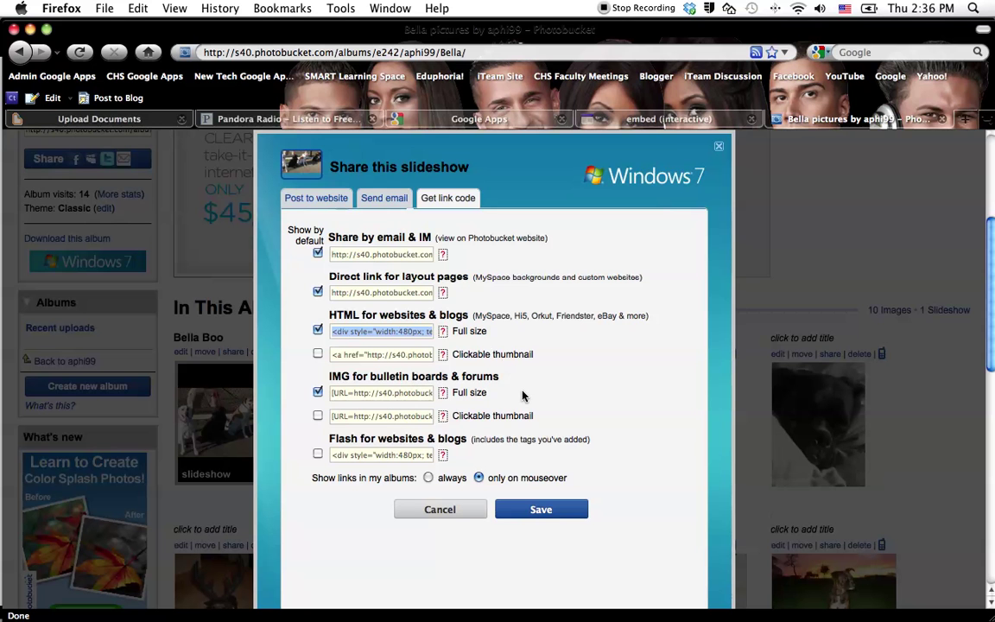
left_click(721, 145)
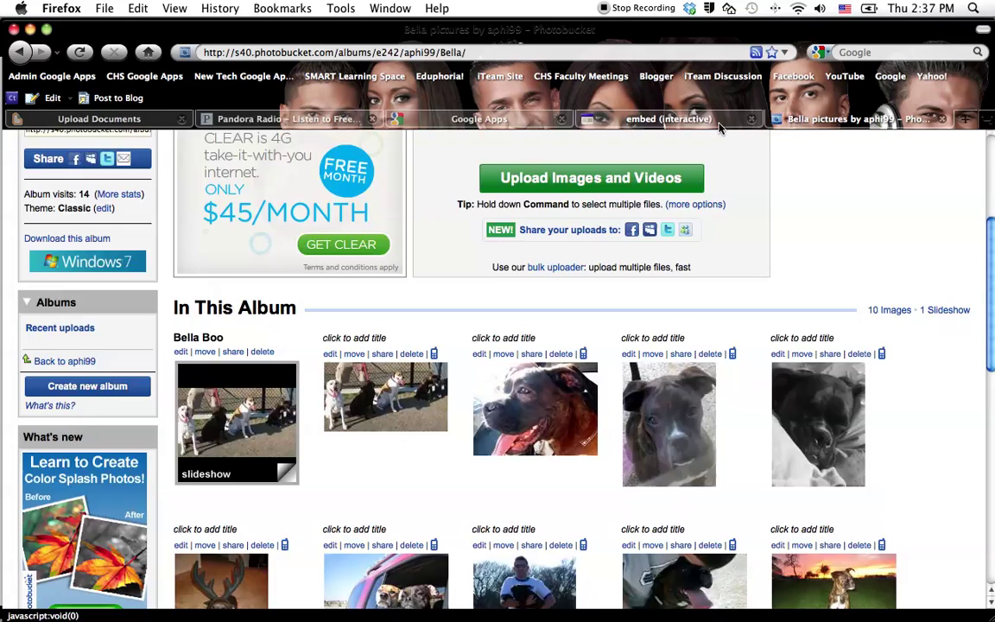
- Return to the Google Sites embed page and open the directory of additional gadgets to insert
left_click(650, 118)
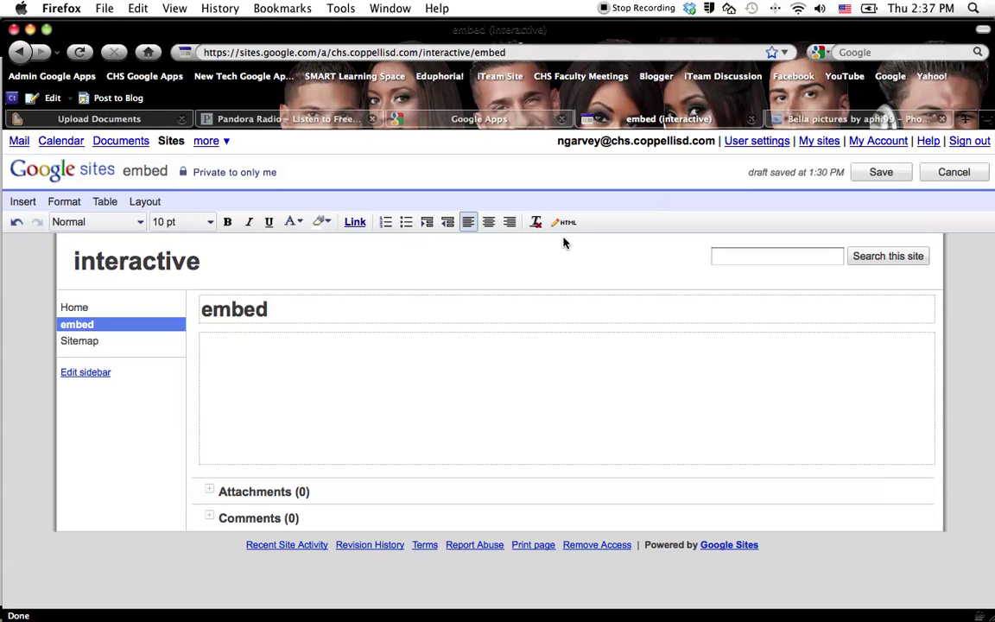
left_click(26, 206)
scroll(55, 244, "down", 1)
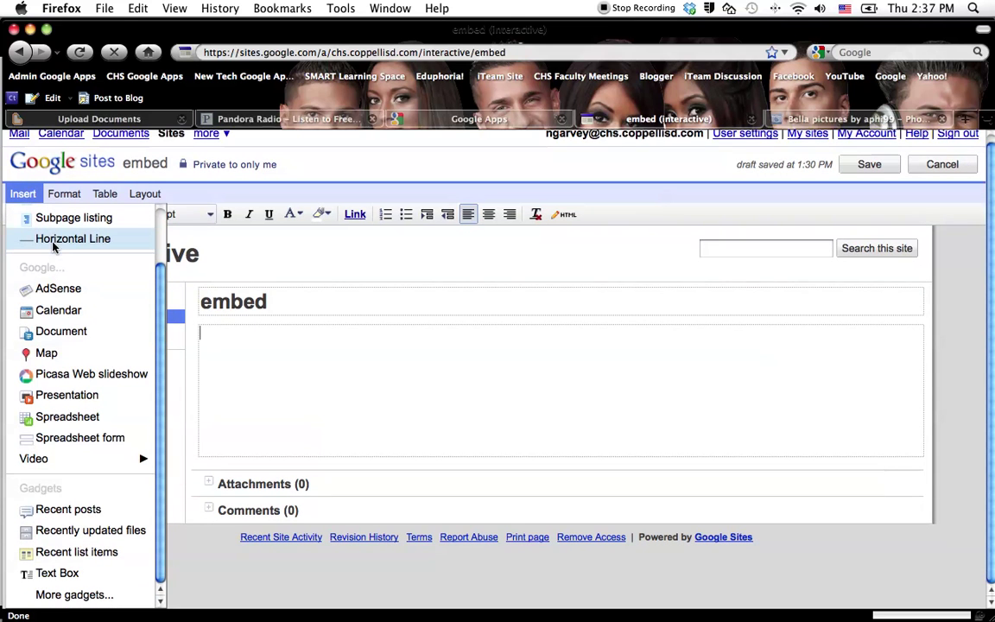
scroll(69, 415, "up", 1)
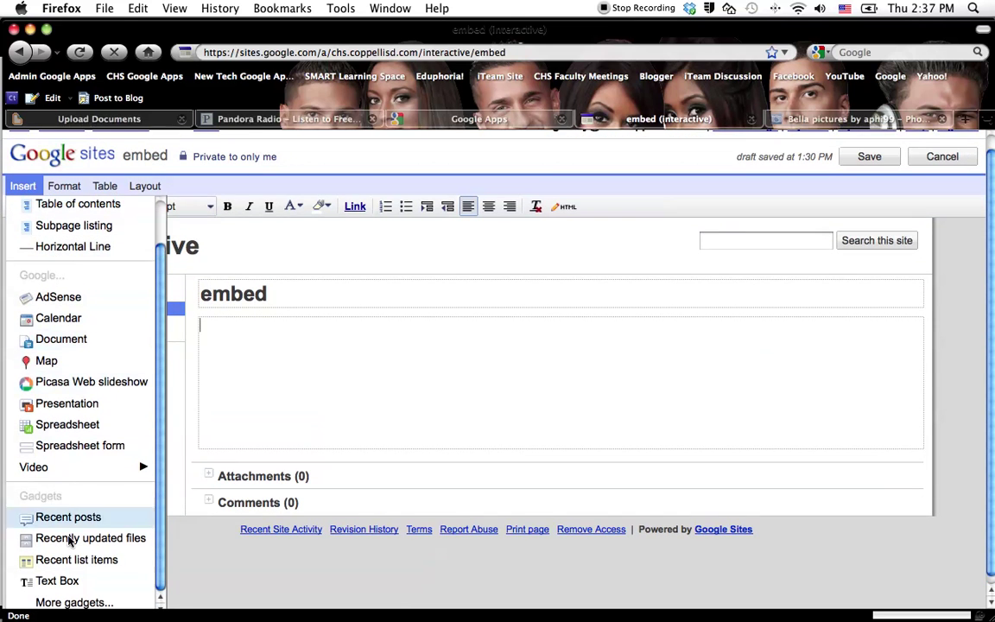
left_click(72, 602)
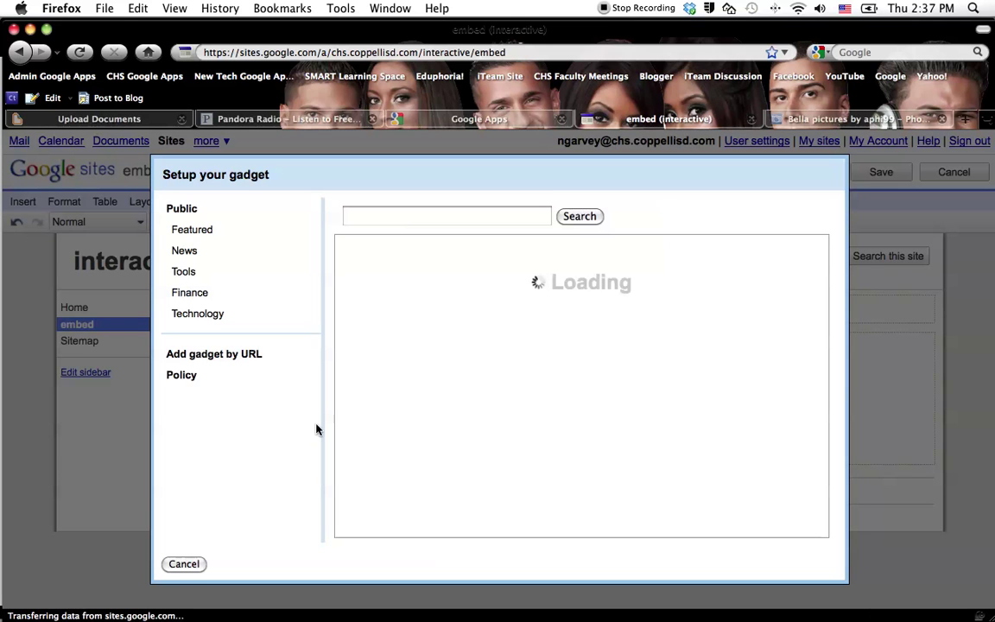
- Search the gadget directory for "code wrapper" and select the Code Wrapper gadget
left_click(471, 212)
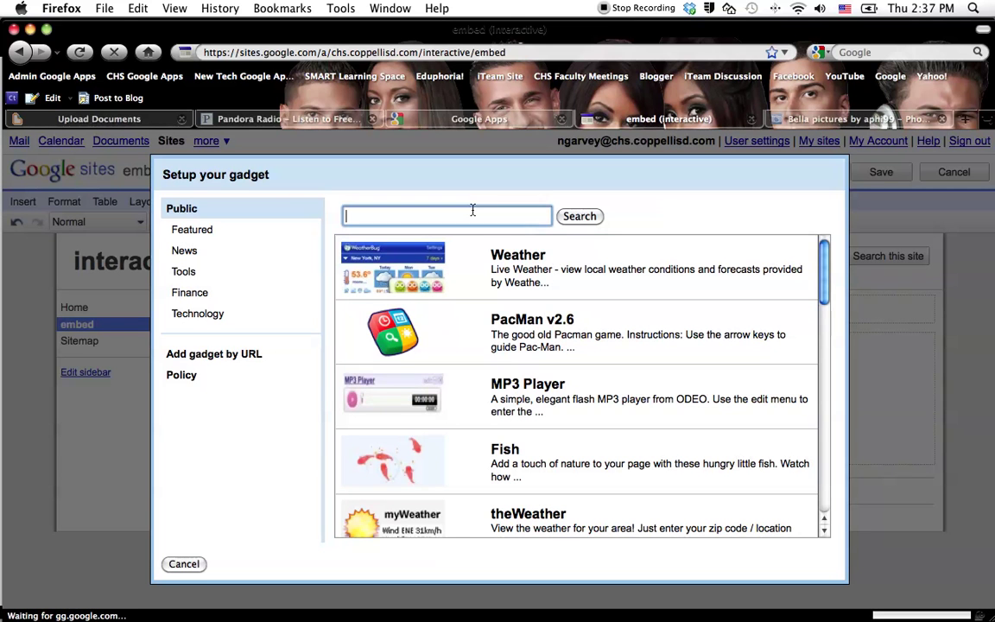
type("code wrapper")
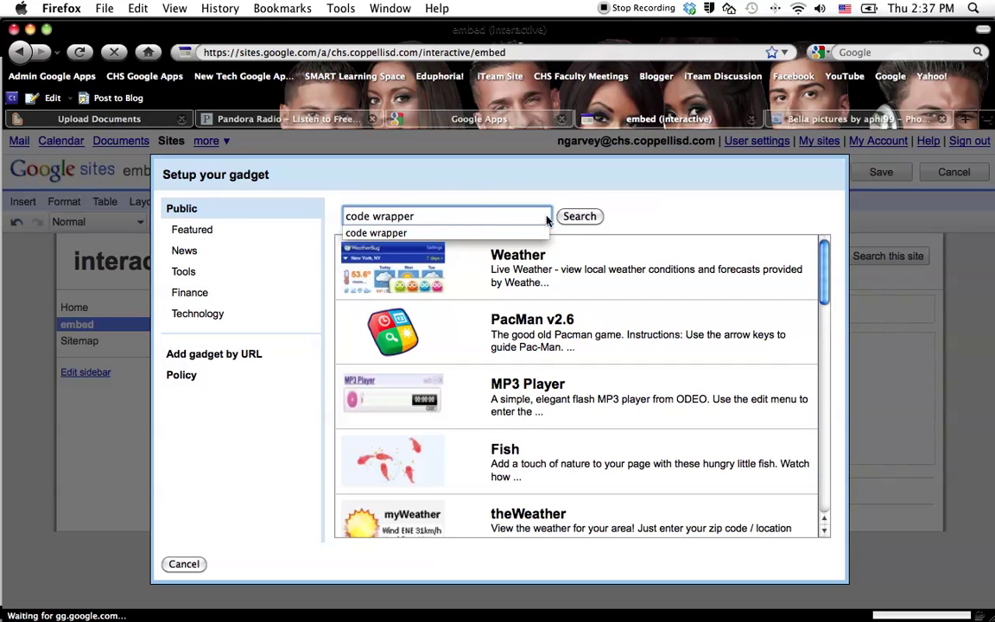
left_click(578, 217)
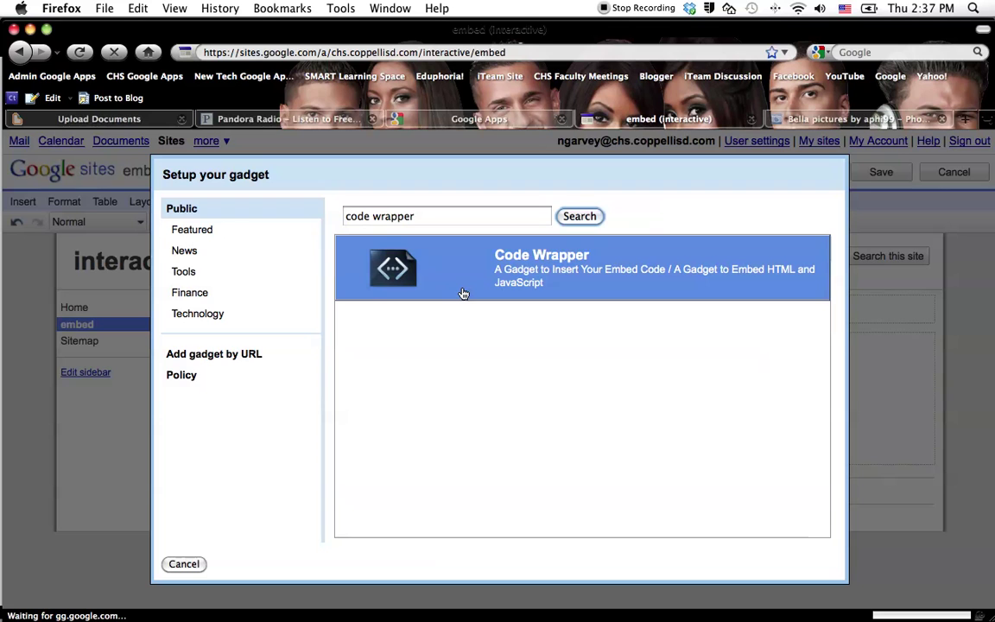
left_click(535, 268)
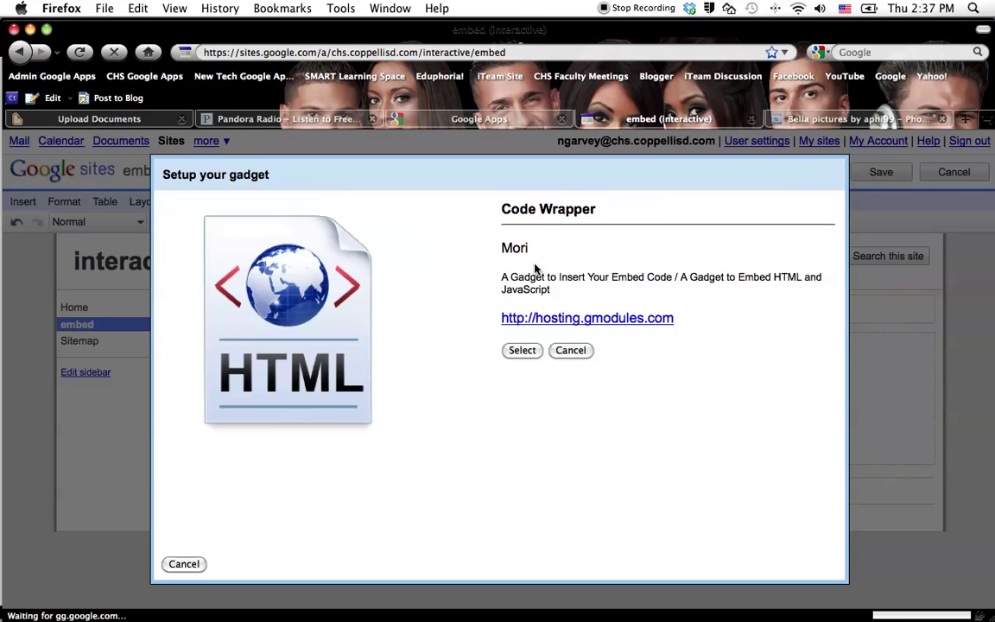
left_click(522, 351)
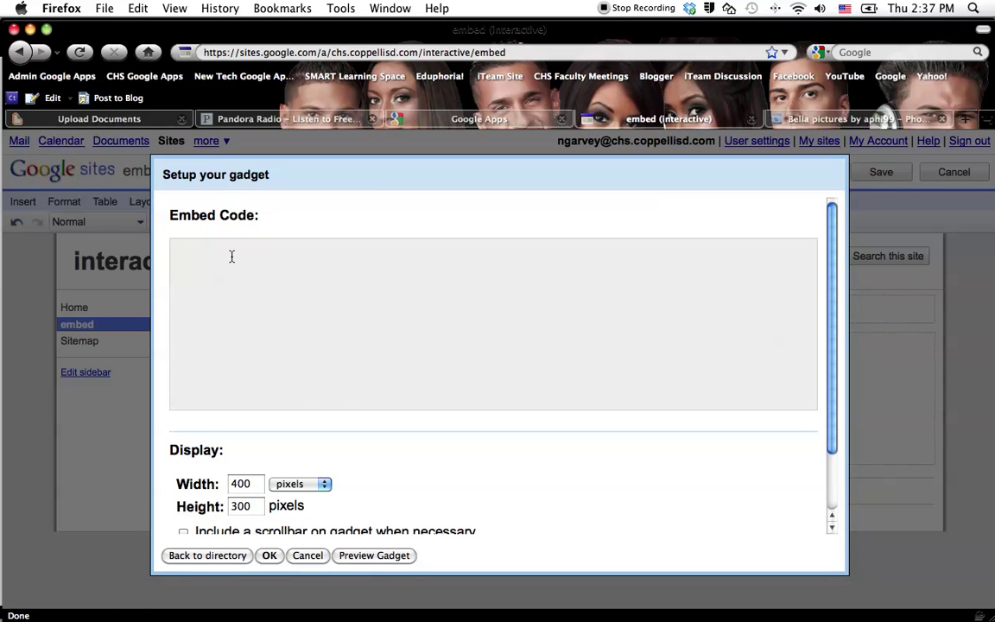
- Paste the copied slideshow code as the gadget's embed code and insert the gadget with its default display settings
right_click(232, 257)
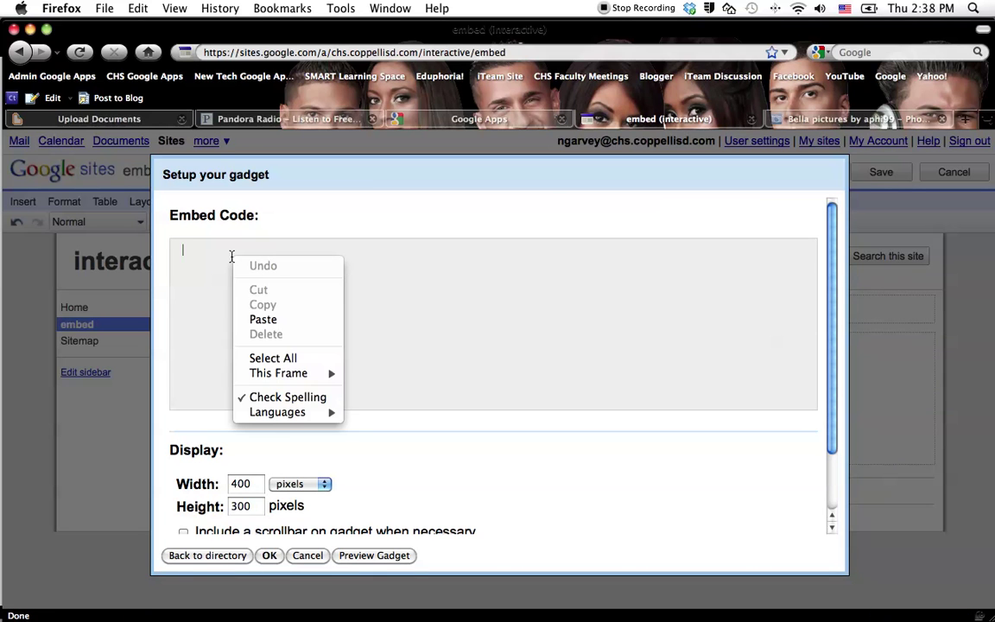
left_click(262, 319)
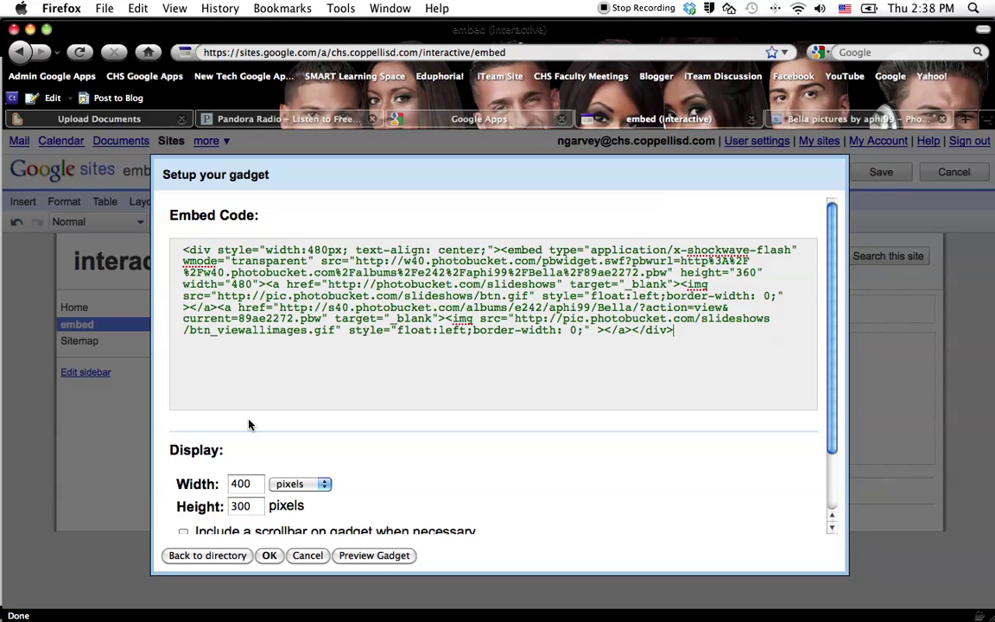
scroll(249, 424, "down", 2)
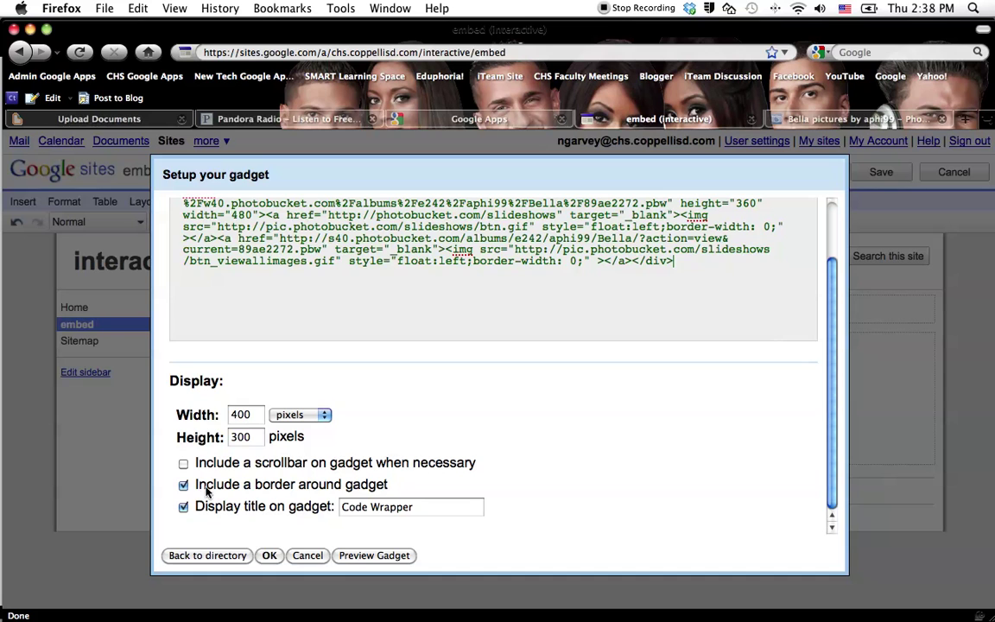
left_click(267, 555)
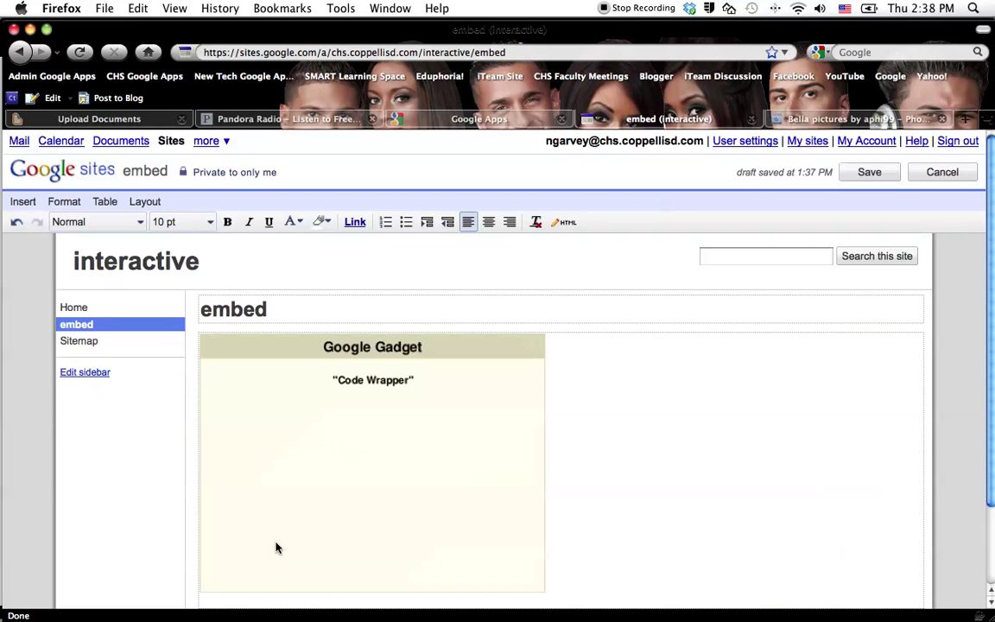
- Center the Code Wrapper gadget on the page and save the page
left_click(382, 466)
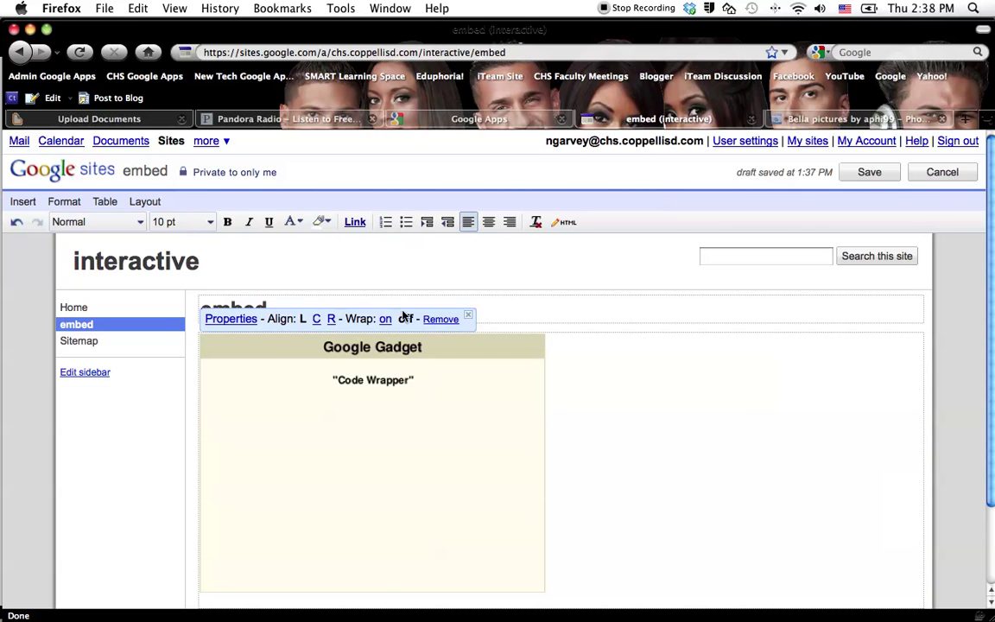
left_click(317, 319)
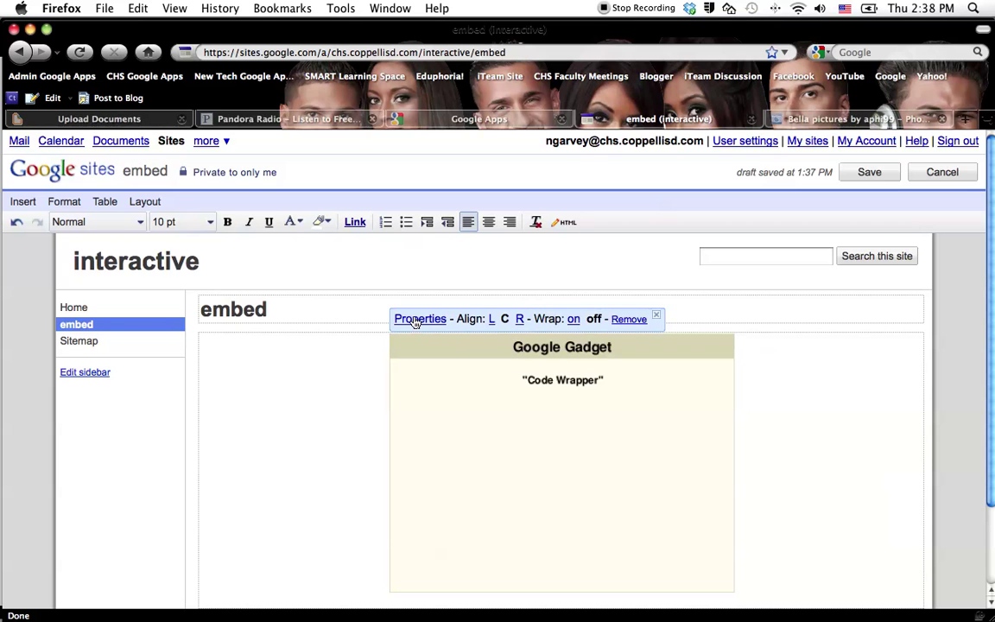
left_click(420, 321)
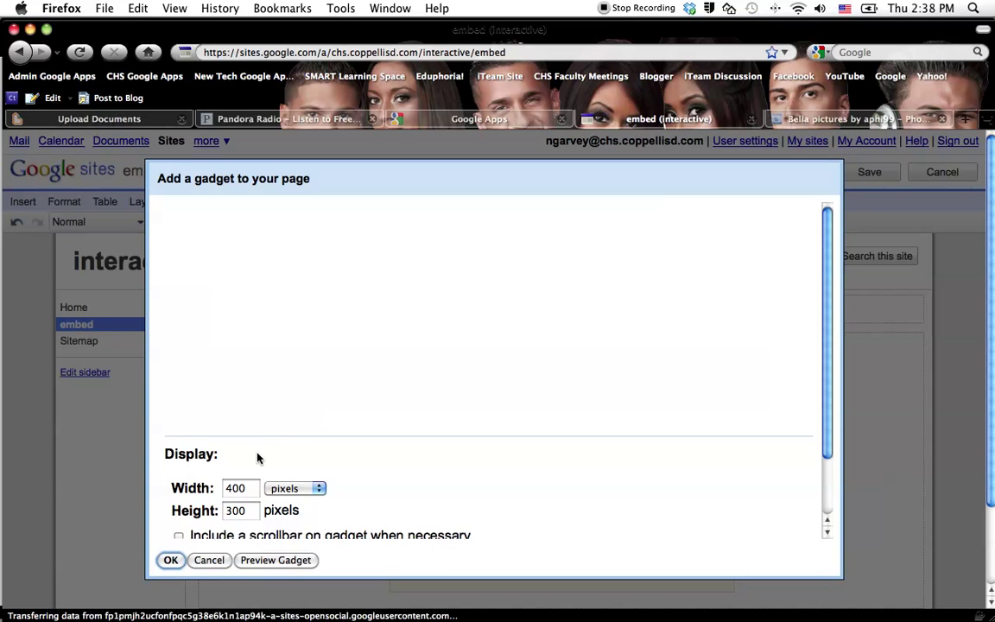
left_click(170, 560)
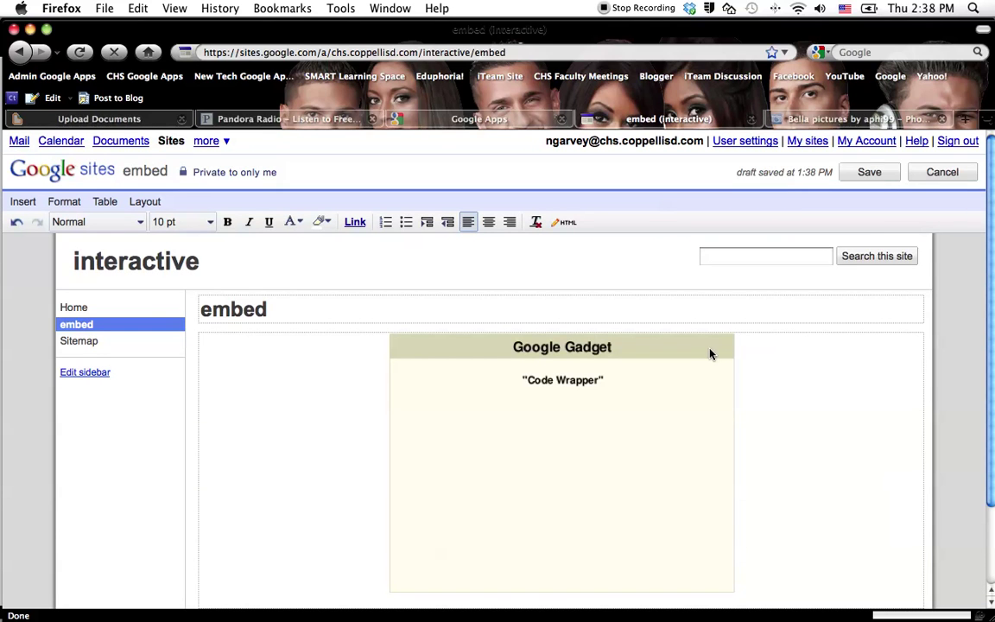
left_click(868, 174)
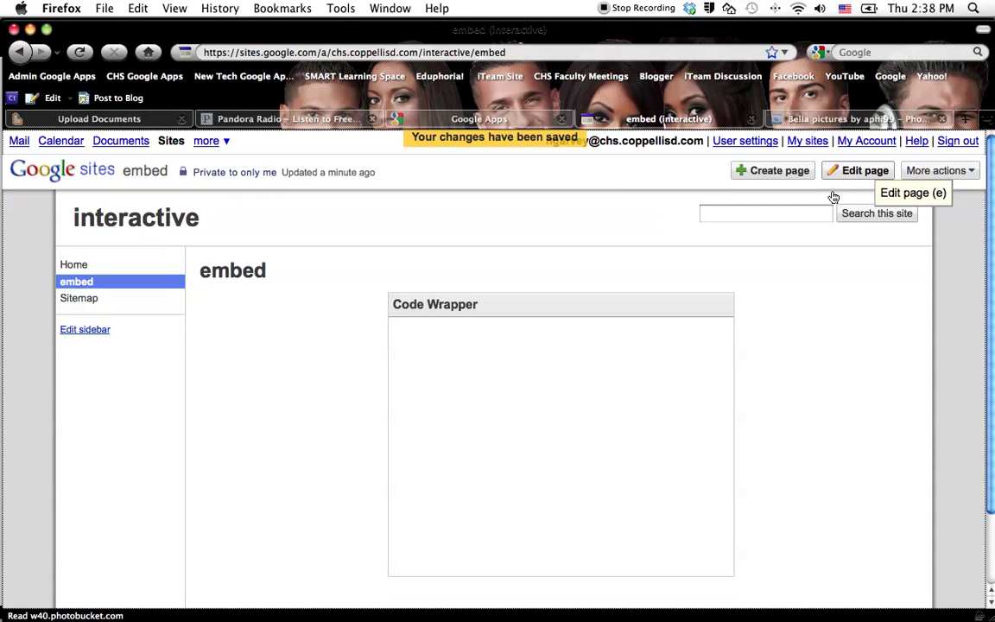
scroll(789, 360, "down", 2)
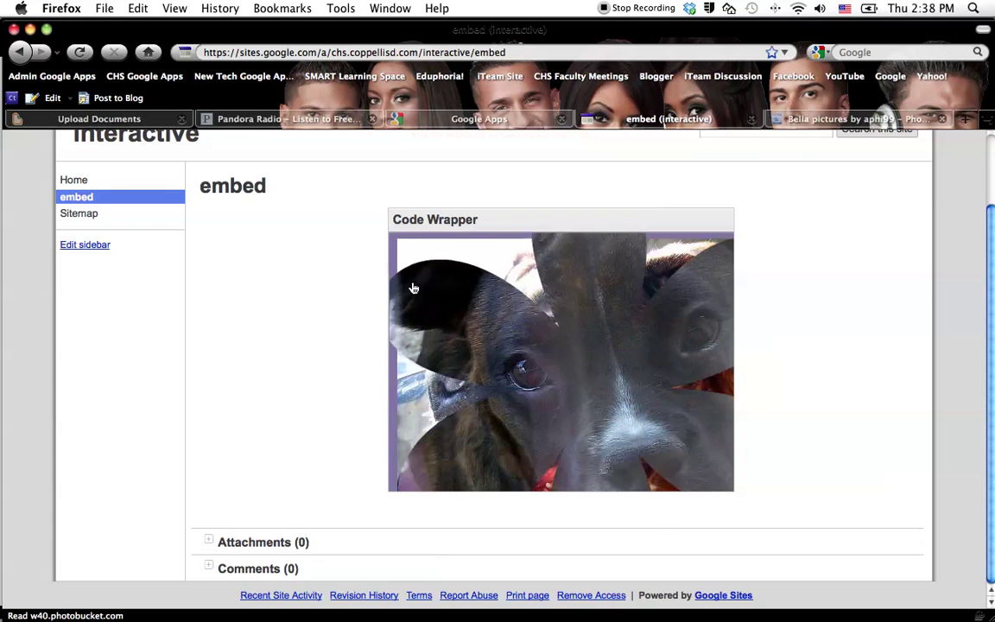
scroll(792, 288, "up", 2)
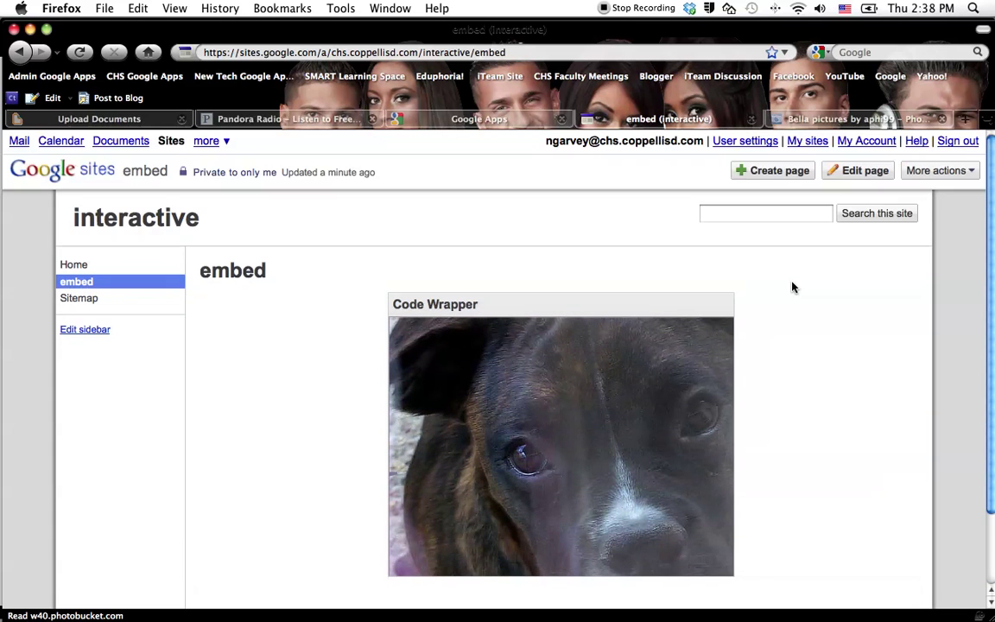
- Edit the page's Code Wrapper gadget to hide its title, set its width to 800 pixels and increase its height
left_click(847, 173)
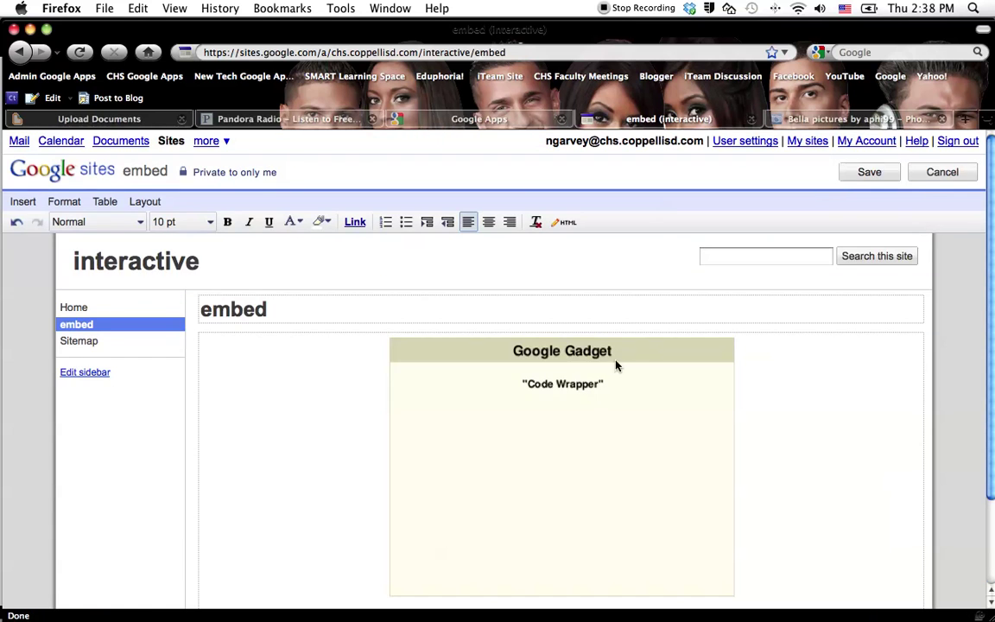
left_click(526, 384)
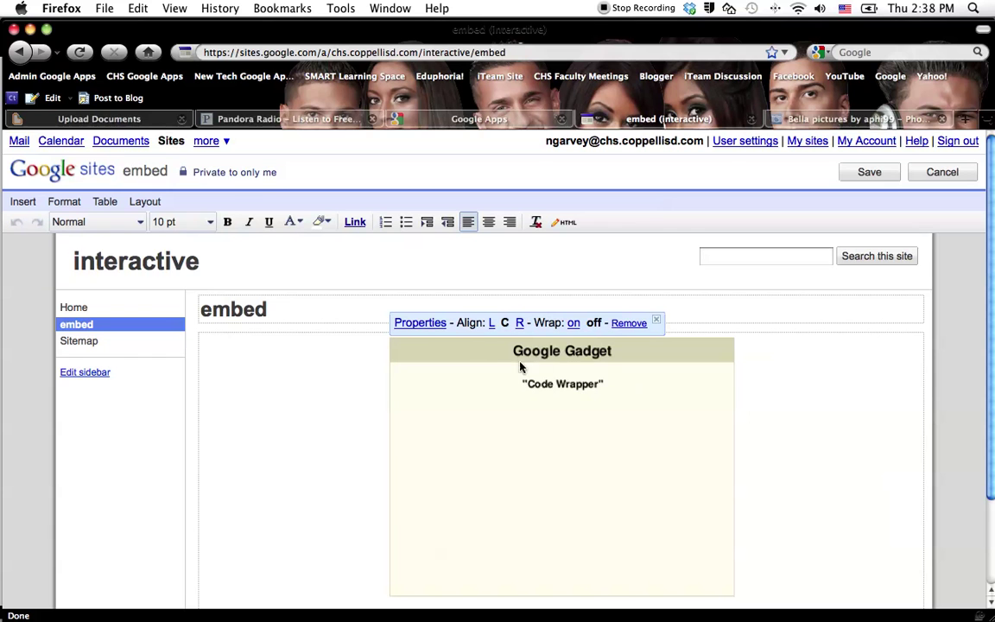
left_click(422, 323)
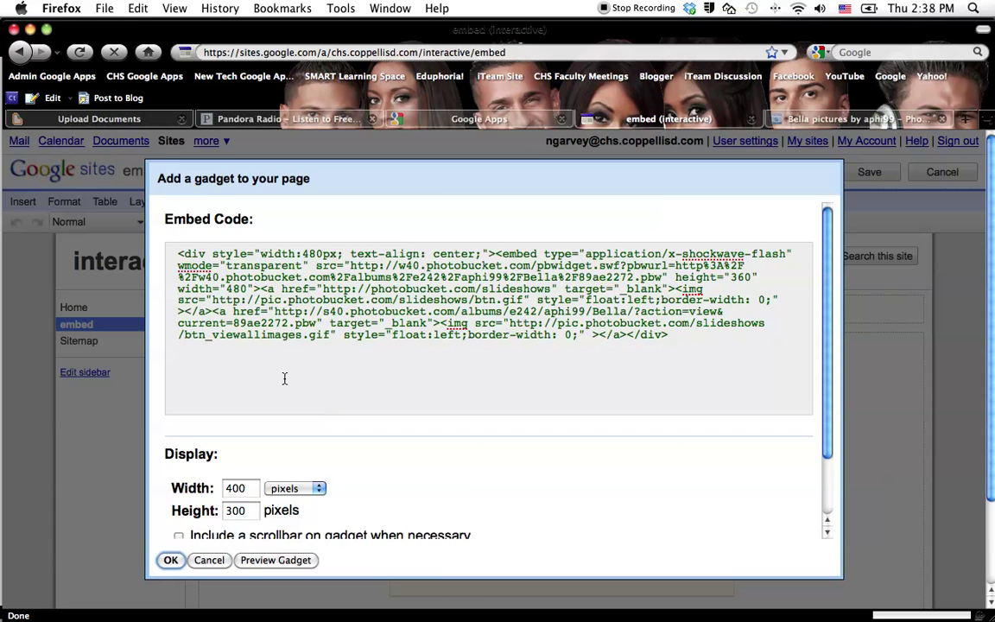
scroll(283, 378, "down", 3)
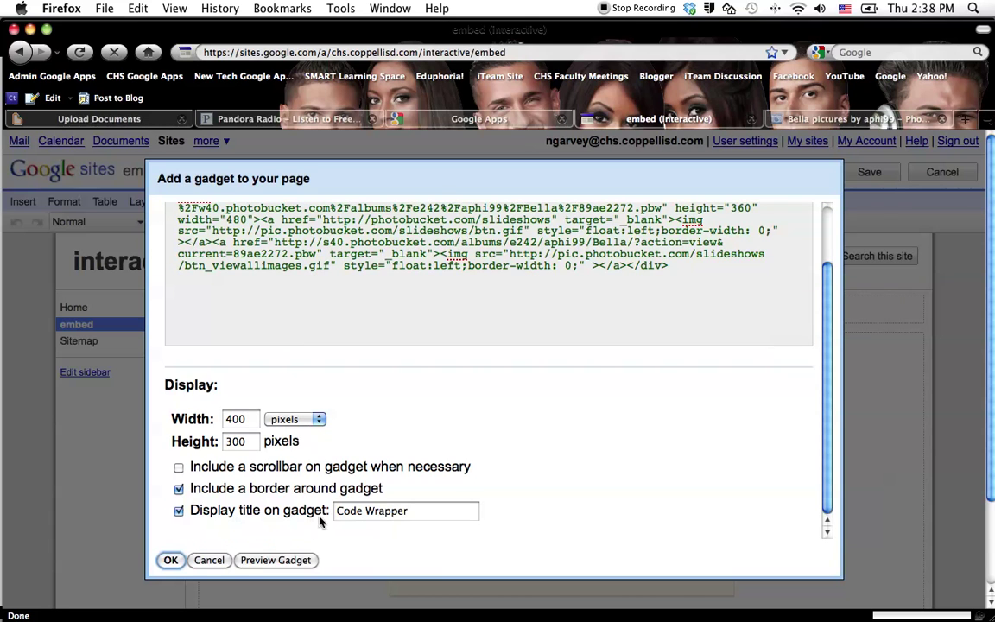
left_click(179, 511)
left_click_drag(249, 419, 202, 441)
type("800")
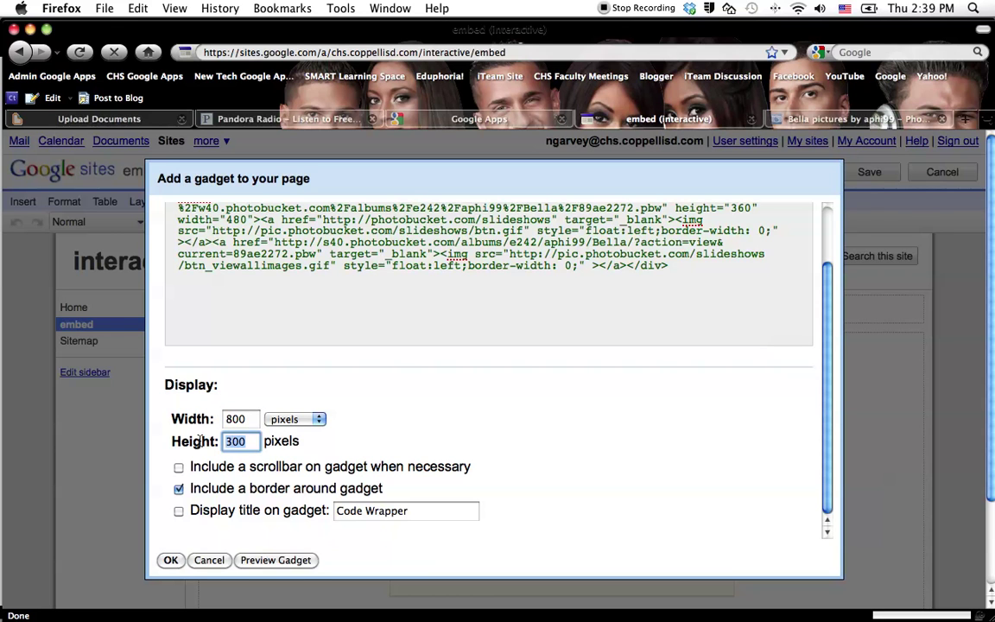
type("60")
left_click(171, 560)
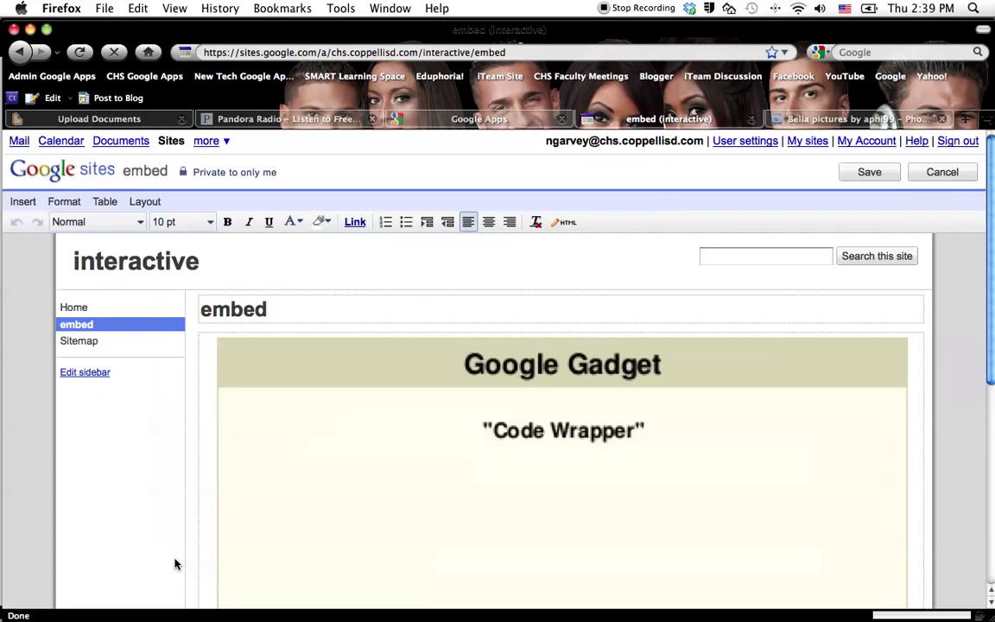
- Save the resized gadget on the embed page and look over the embedded slideshow
left_click(866, 173)
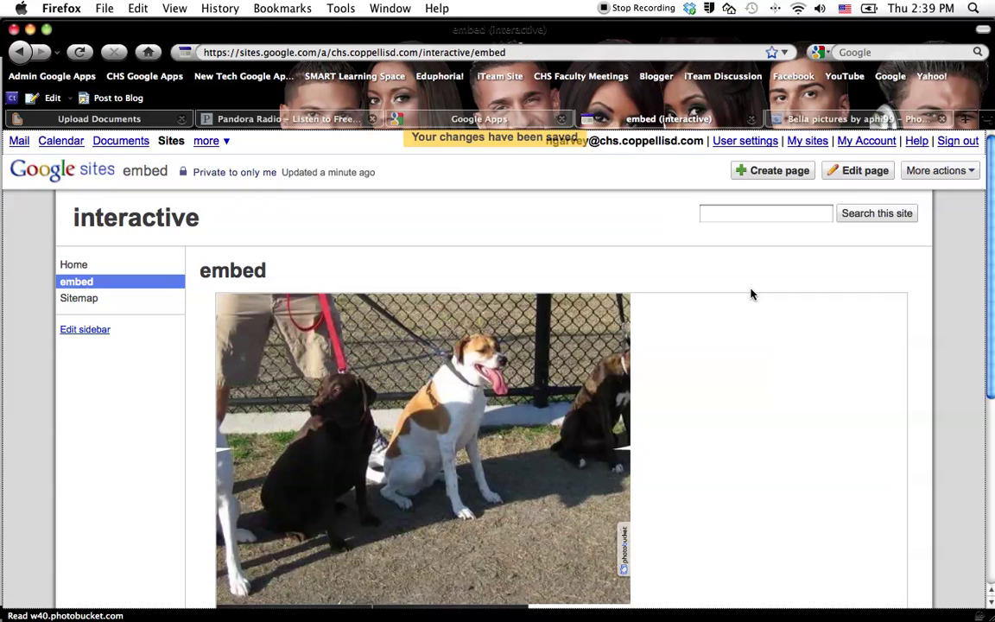
scroll(751, 295, "down", 3)
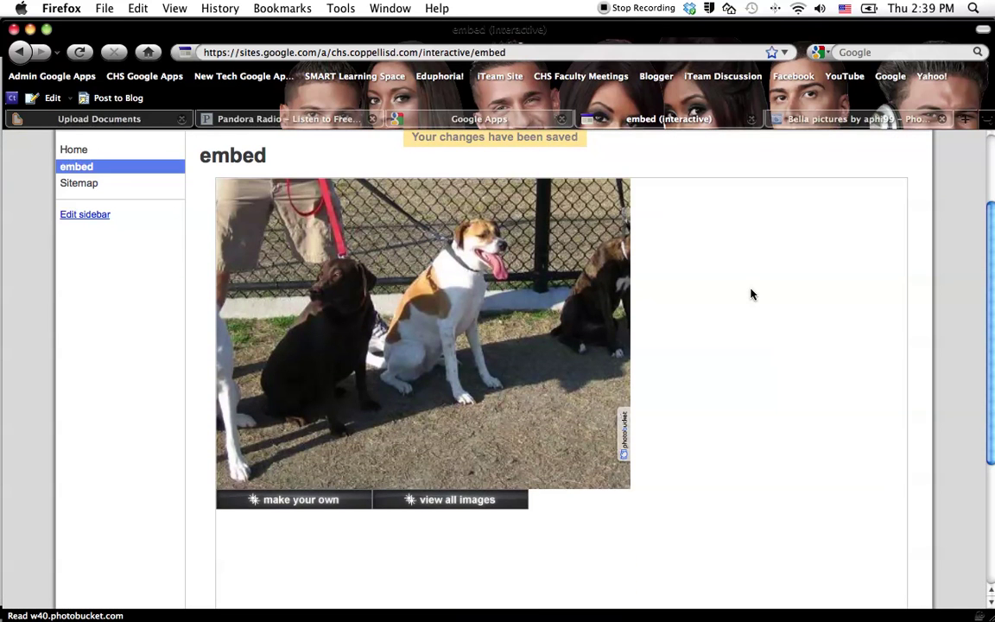
scroll(751, 295, "up", 1)
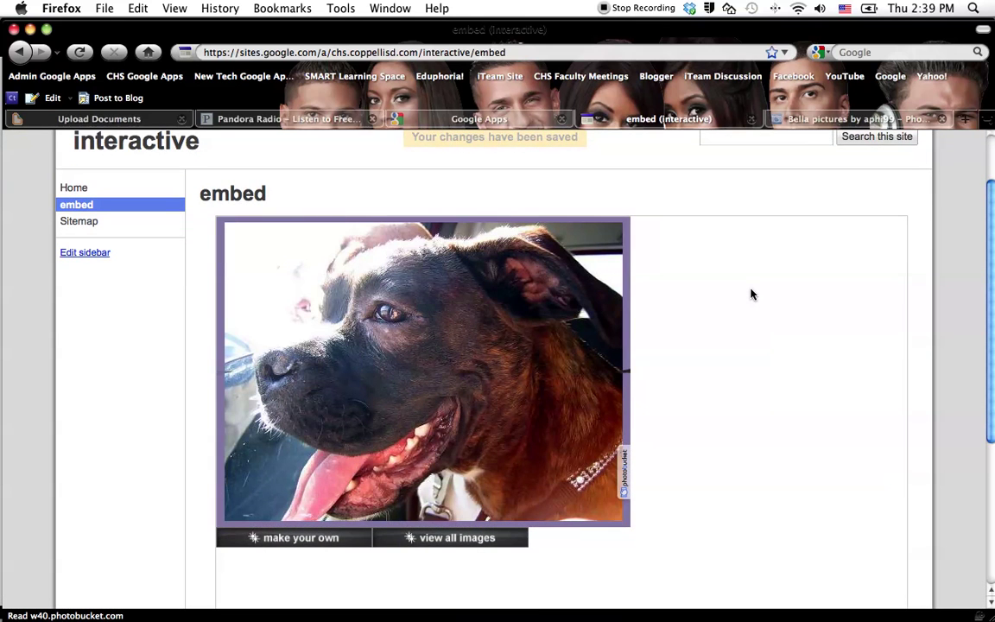
scroll(751, 294, "up", 1)
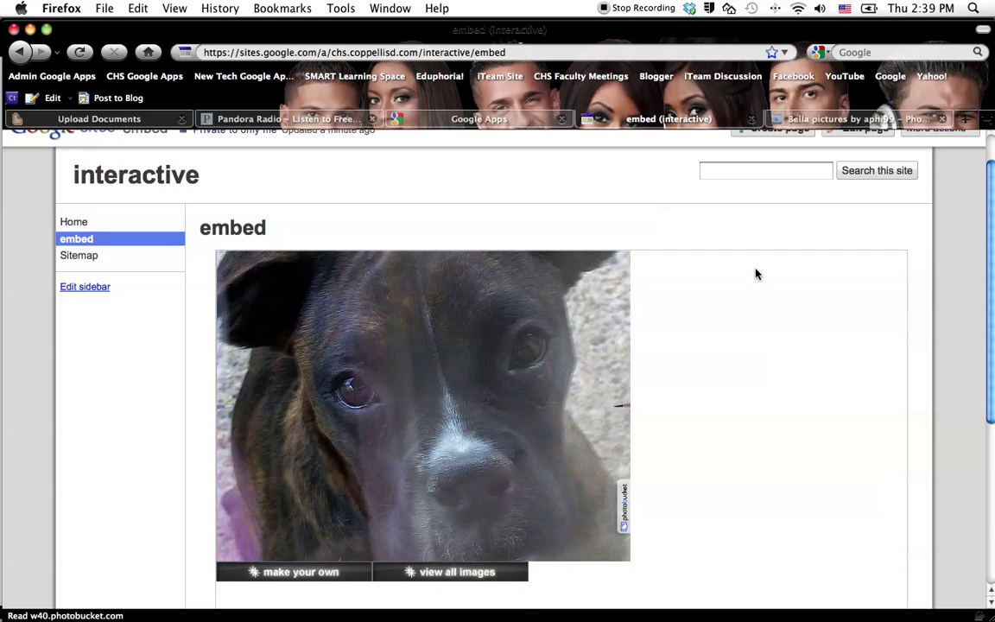
scroll(756, 274, "up", 1)
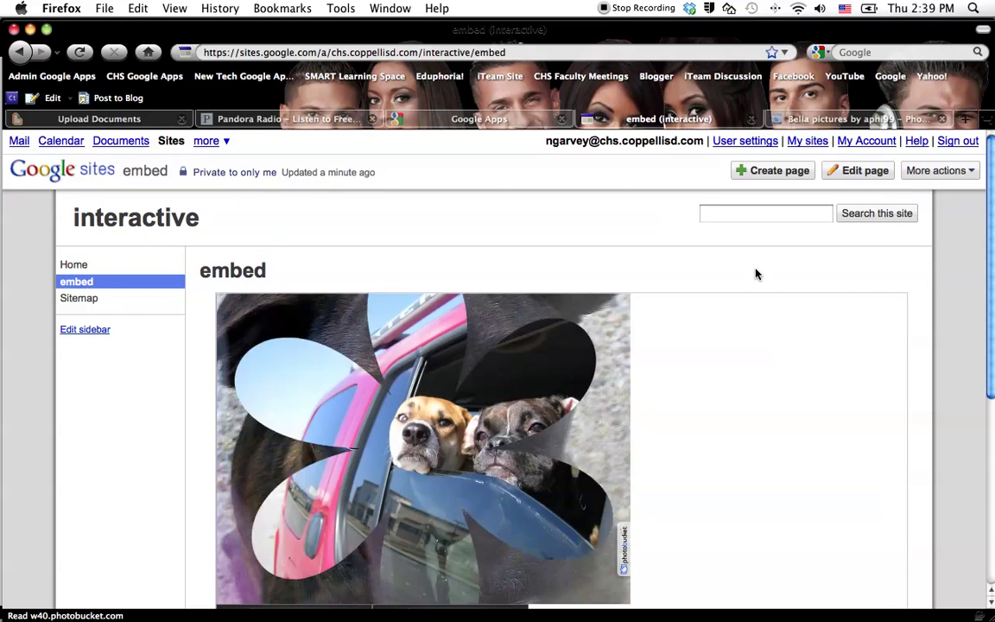